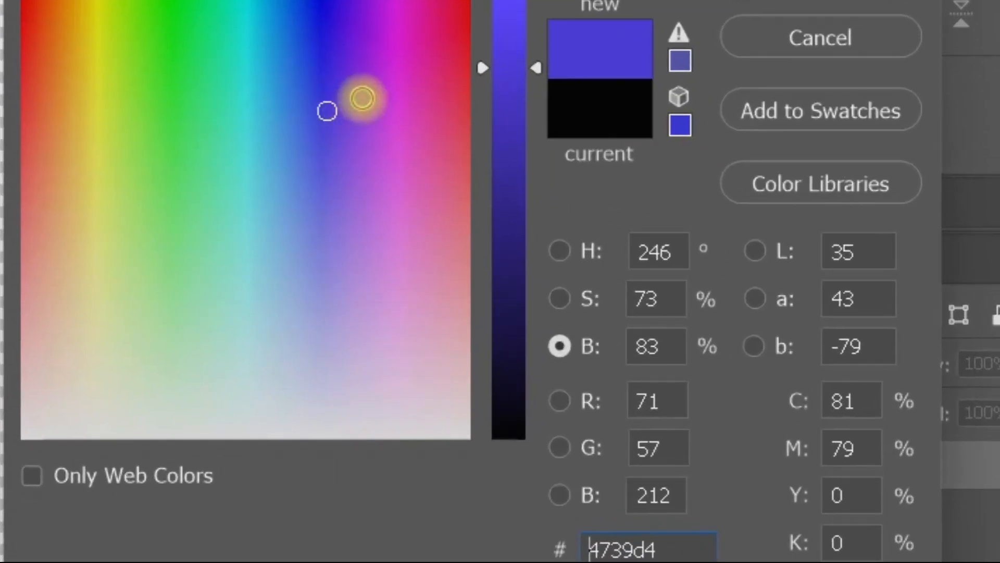
- Paint a soft blue-violet (4233d4) blob, name its layer 'blue', and add an empty layer above
{"action": "left_click", "coordinate": [327, 84]}
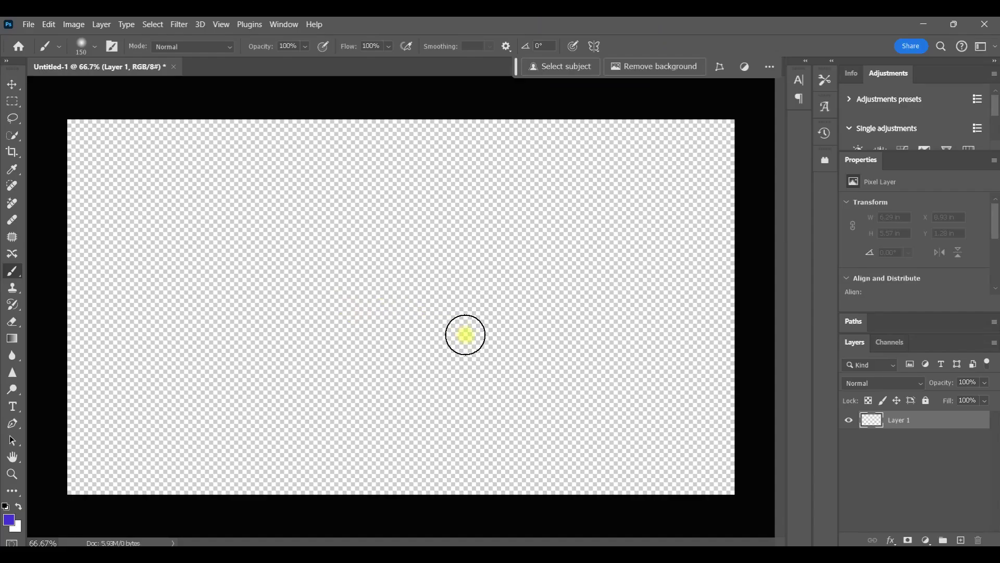
{"action": "left_click_drag", "start_coordinate": [426, 341], "coordinate": [481, 344]}
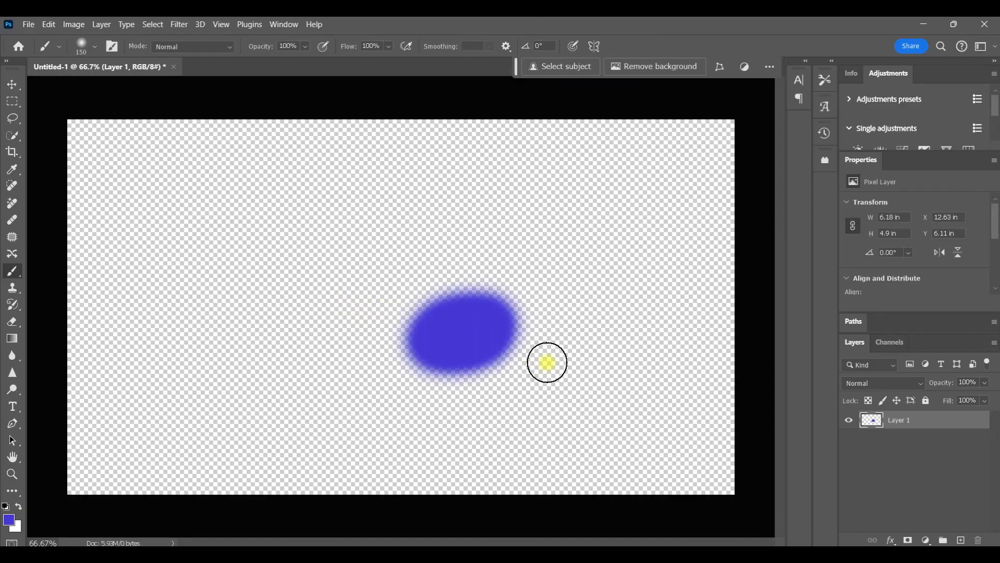
{"action": "type", "text": "blue"}
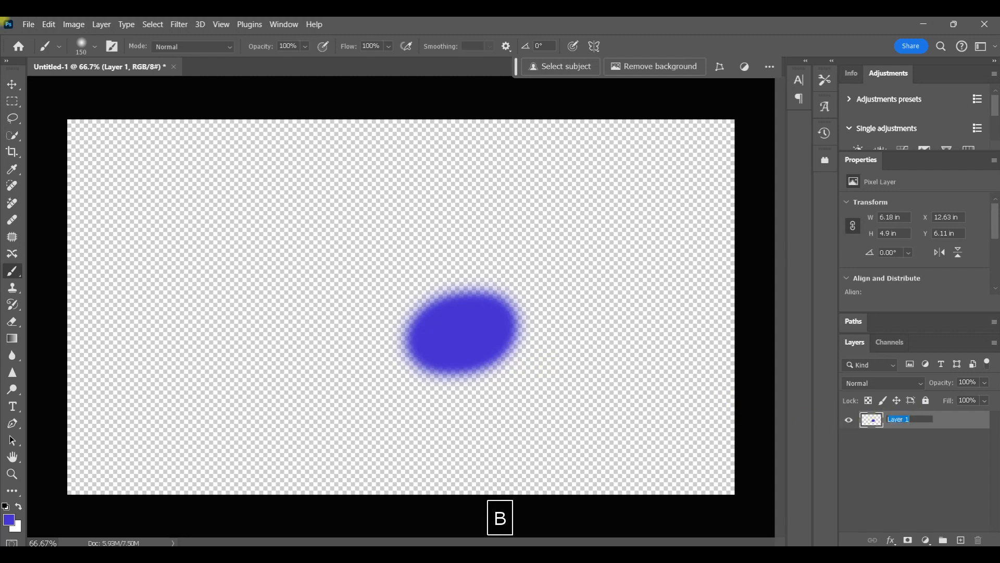
{"action": "key", "text": "Return"}
{"action": "left_click", "coordinate": [961, 539]}
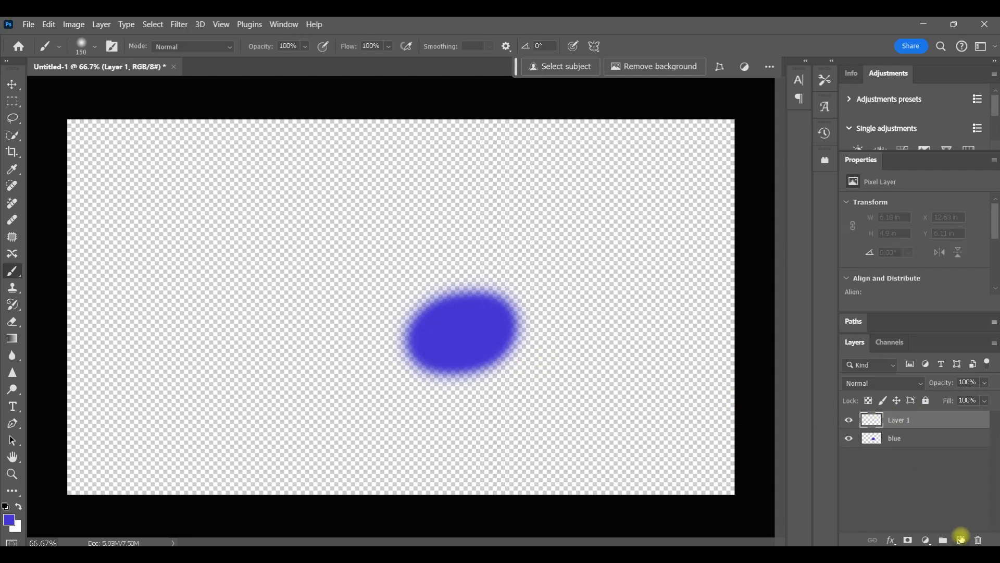
- Paint a soft magenta (d42bce) blob on the upper layer overlapping the blue blob's top
{"action": "left_click", "coordinate": [11, 519]}
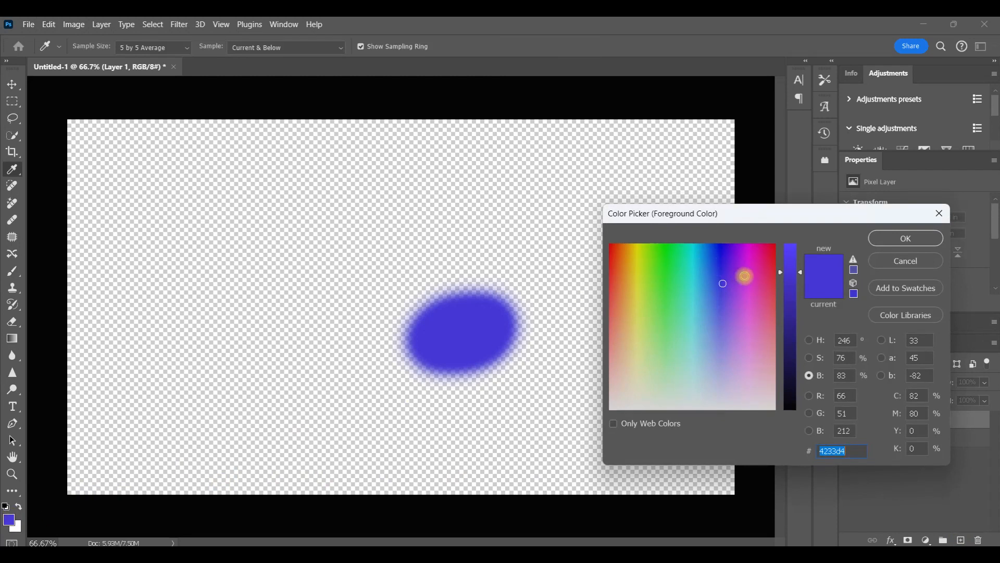
{"action": "left_click", "coordinate": [749, 278]}
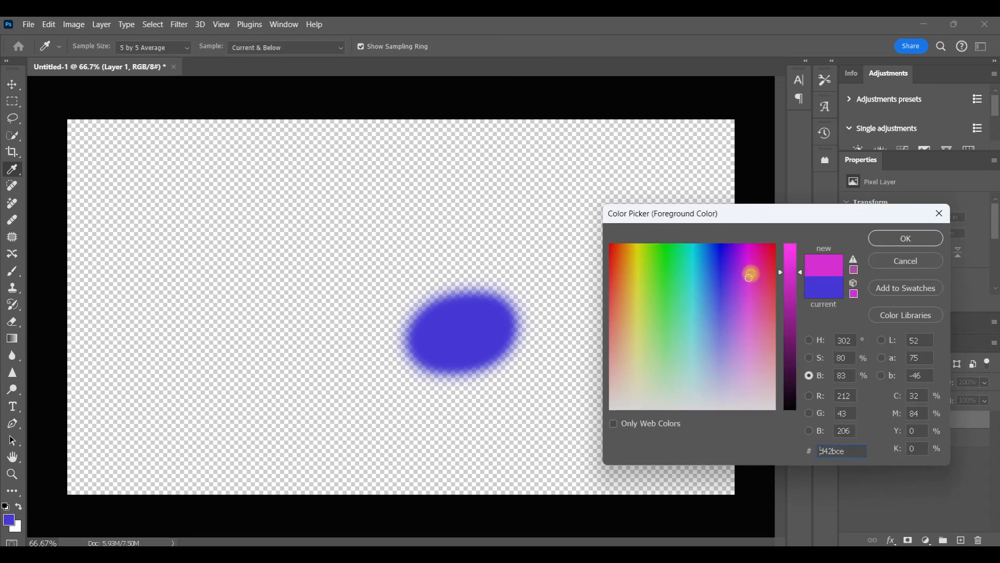
{"action": "left_click", "coordinate": [889, 238]}
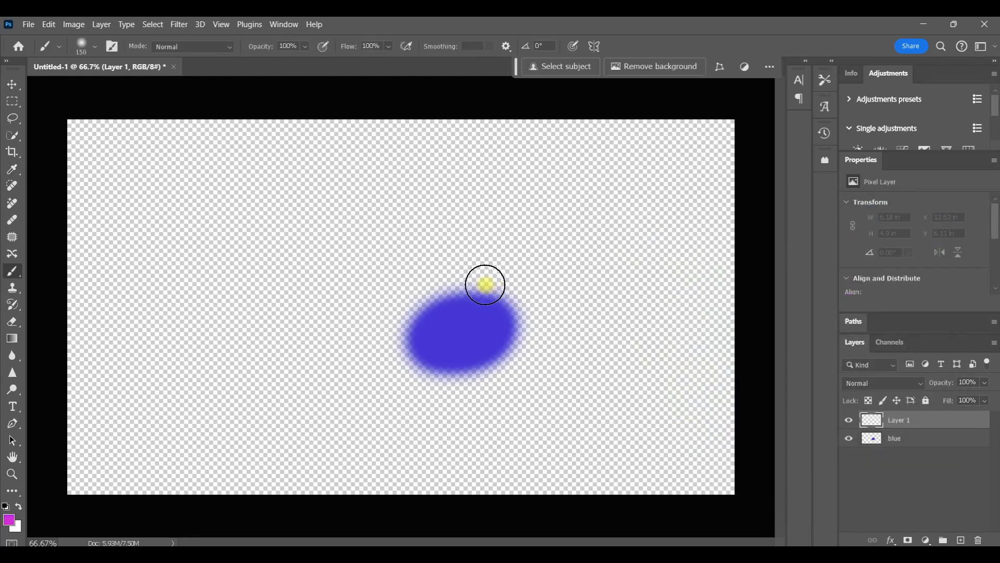
{"action": "mouse_move", "coordinate": [444, 289]}
{"action": "left_mouse_down"}
{"action": "mouse_move", "coordinate": [469, 305]}
{"action": "mouse_move", "coordinate": [476, 297]}
{"action": "left_mouse_up"}
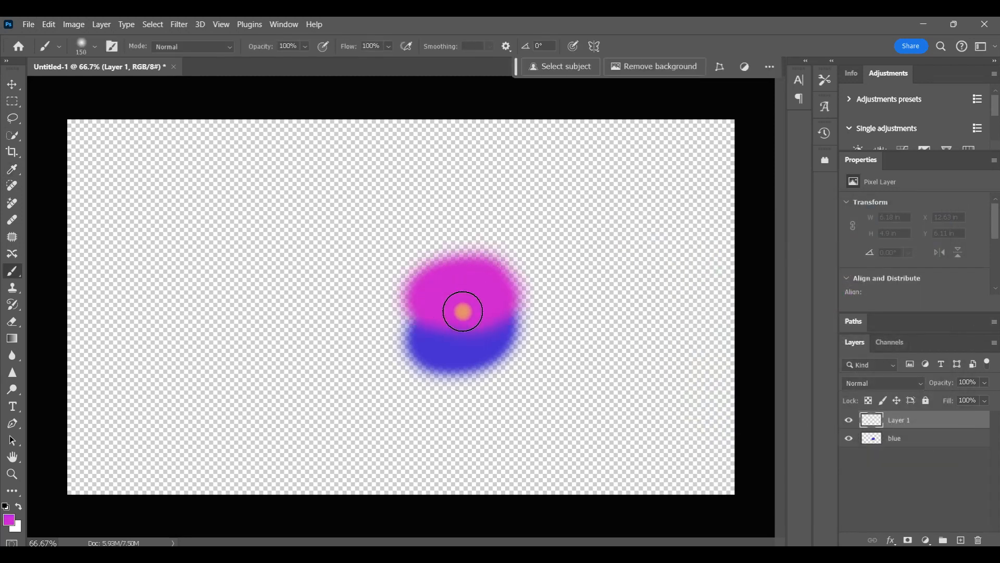
- Set the magenta layer to Divide for a cyan overlap and nudge the blob over the blue one
{"action": "left_click", "coordinate": [883, 383]}
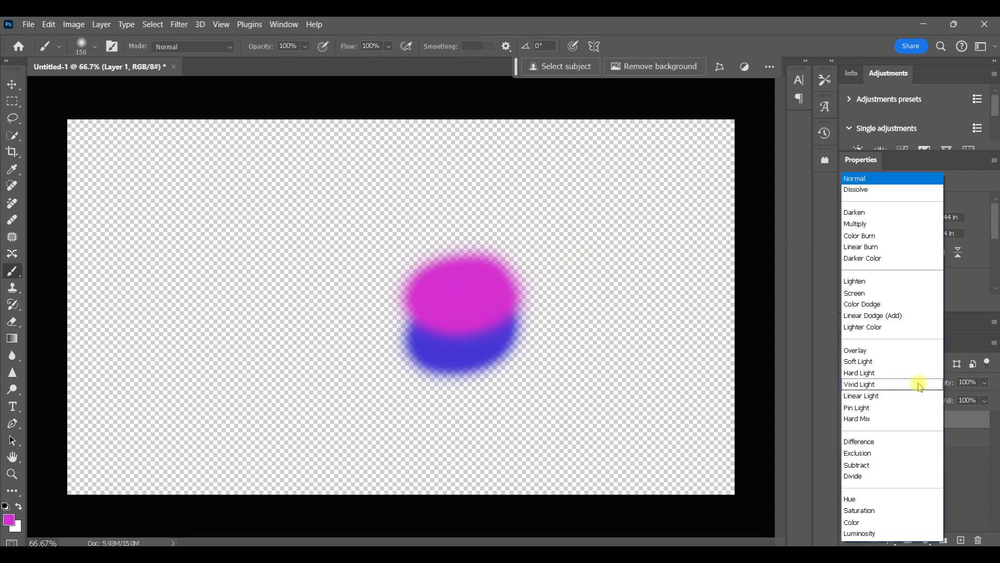
{"action": "left_click", "coordinate": [891, 475]}
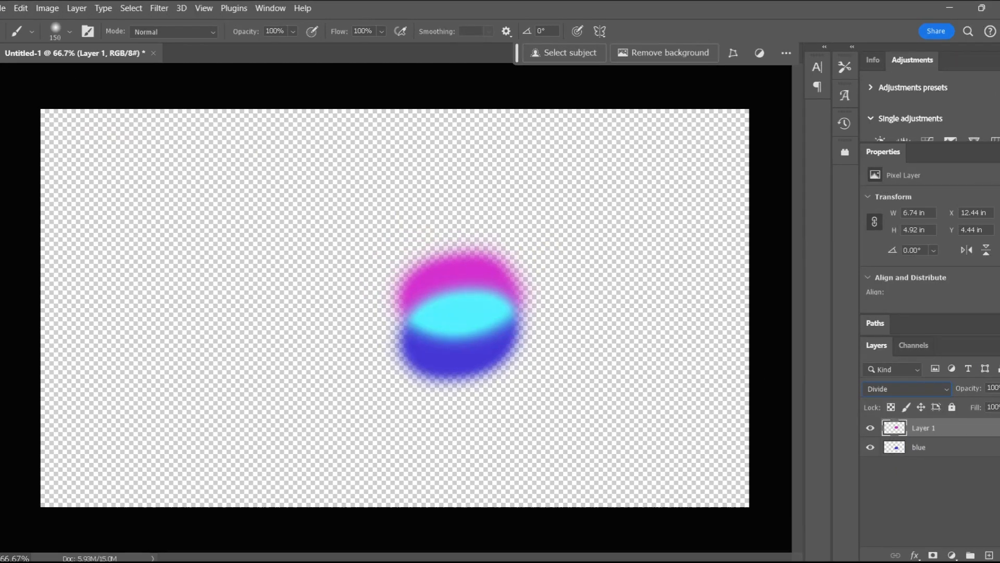
{"action": "key", "text": "v"}
{"action": "mouse_move", "coordinate": [446, 271]}
{"action": "left_mouse_down"}
{"action": "mouse_move", "coordinate": [448, 309]}
{"action": "mouse_move", "coordinate": [452, 242]}
{"action": "left_mouse_up"}
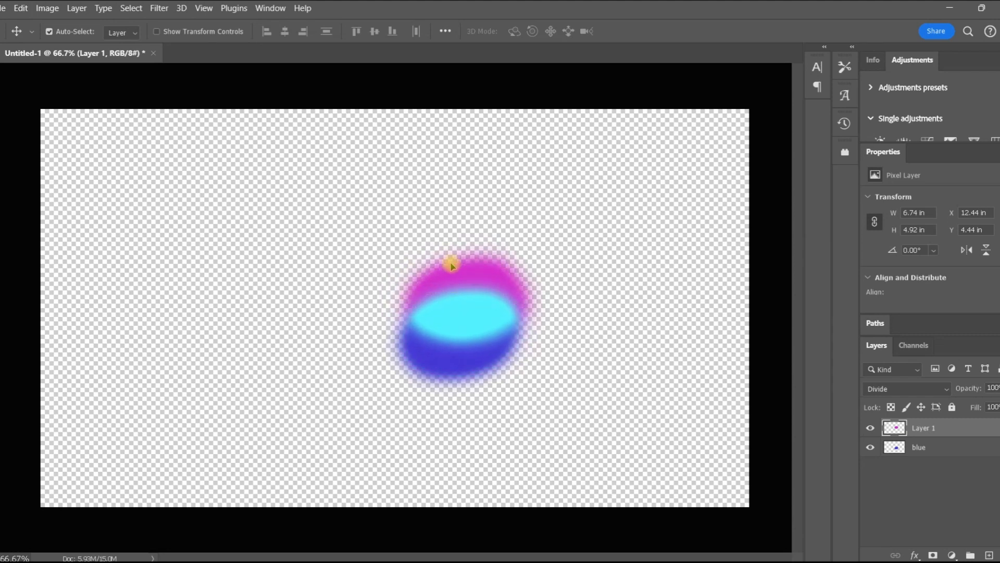
{"action": "mouse_move", "coordinate": [452, 242]}
{"action": "left_mouse_down"}
{"action": "mouse_move", "coordinate": [451, 199]}
{"action": "mouse_move", "coordinate": [456, 267]}
{"action": "left_mouse_up"}
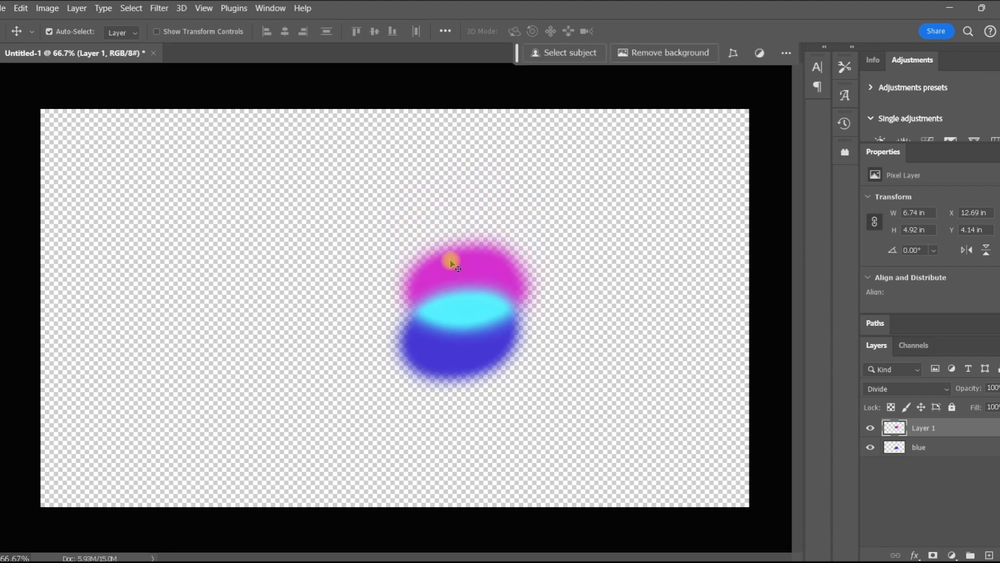